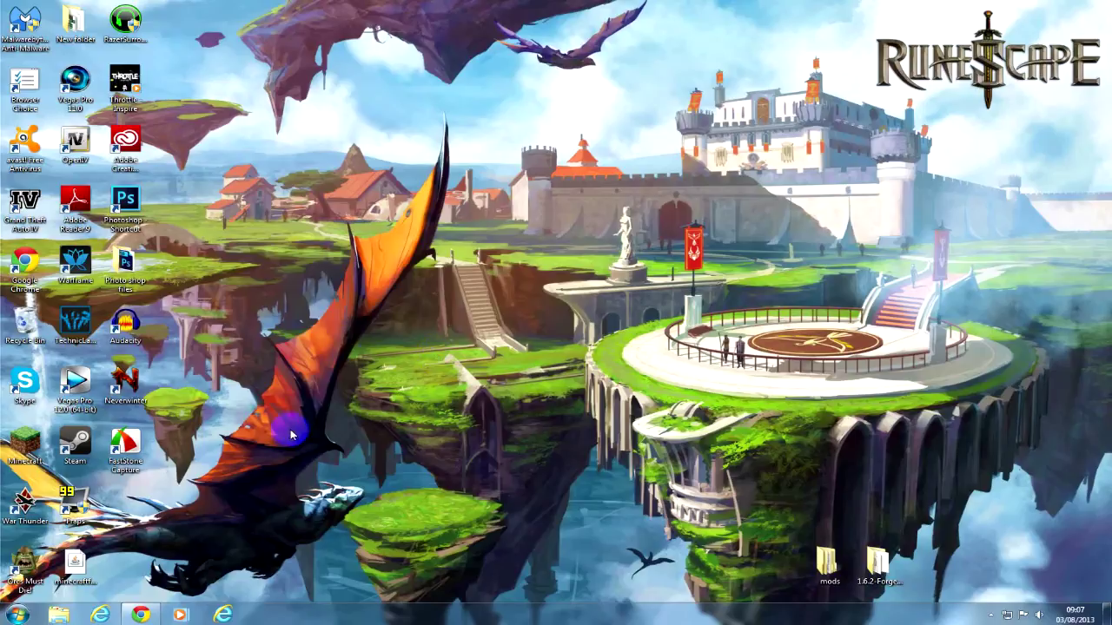
# Switch to Chrome and download RivalRebels.zip for Minecraft 1.6.2 from the Rival Rebels blog.
pyautogui.click(156, 611)
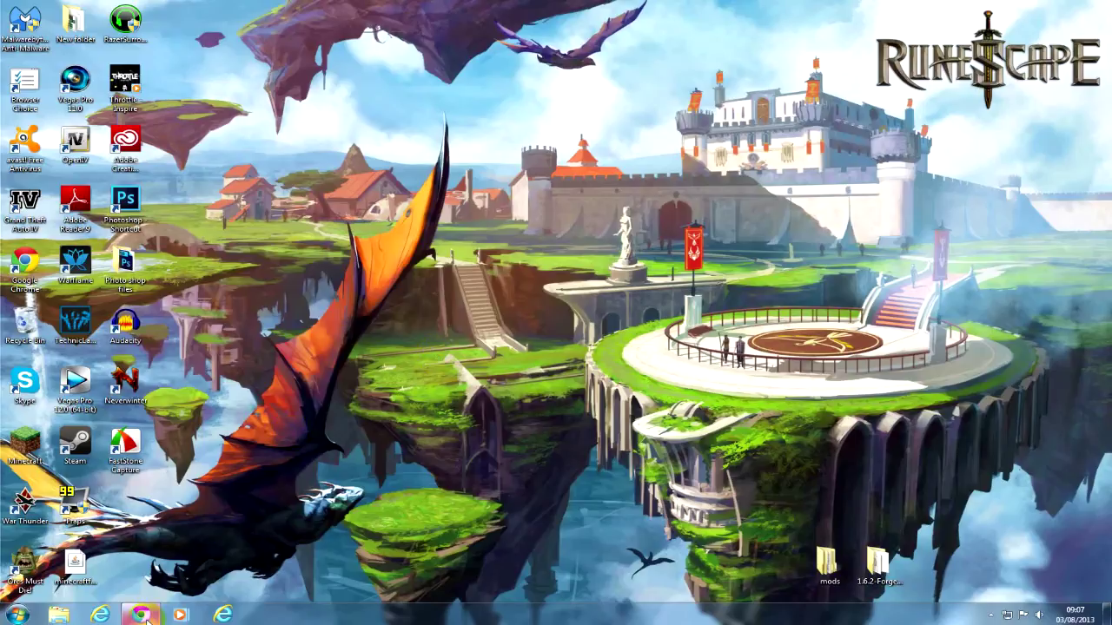
pyautogui.click(145, 615)
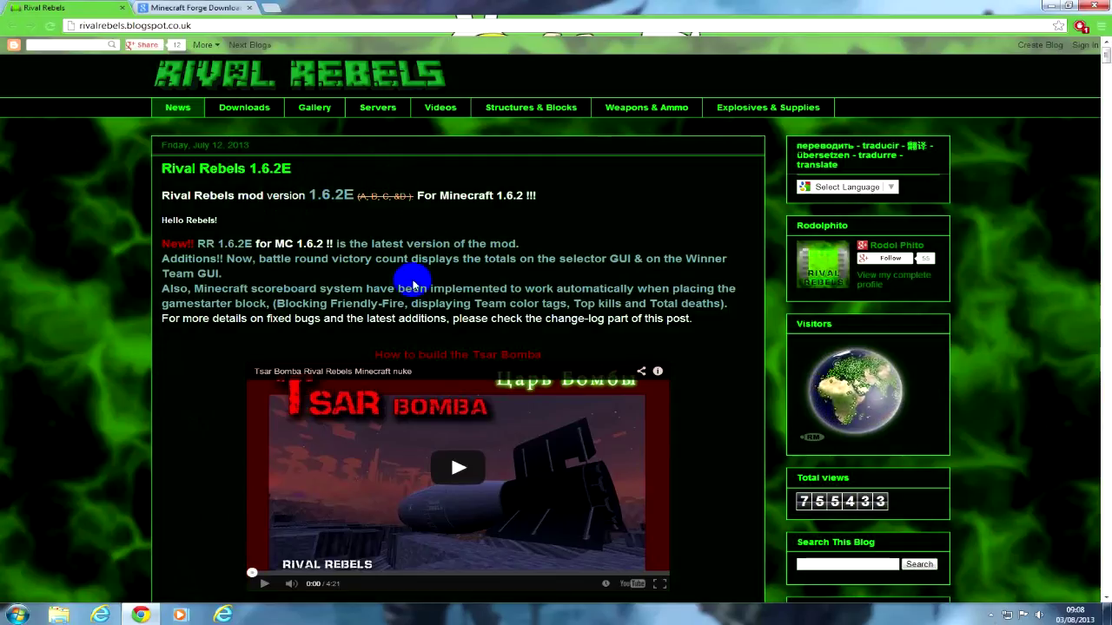
pyautogui.scroll(-3, 443, 283)
pyautogui.scroll(2, 478, 243)
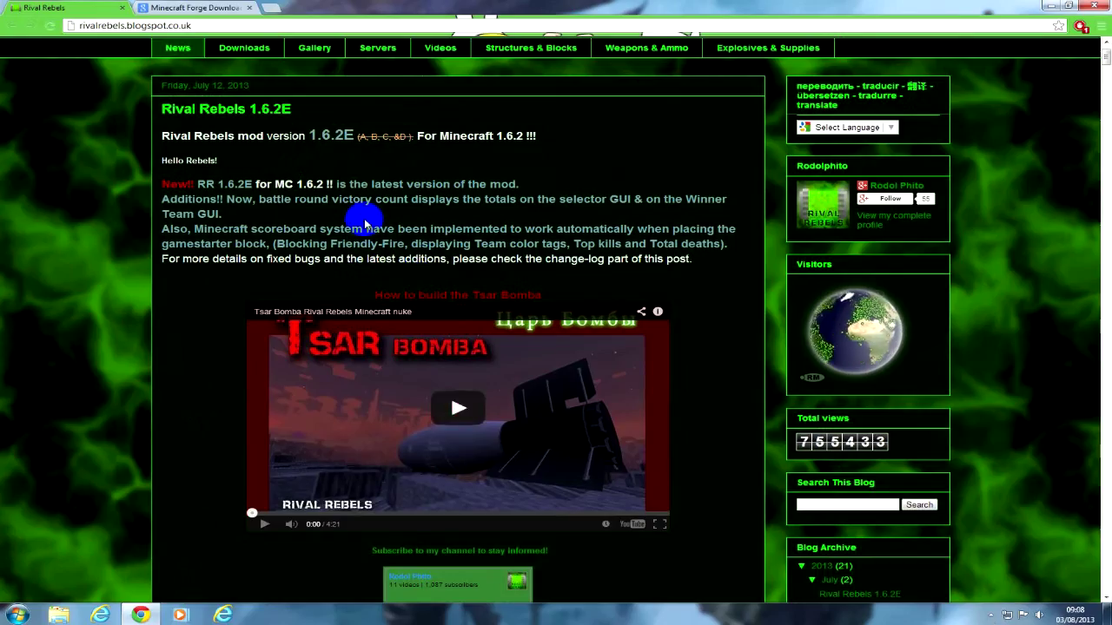
pyautogui.scroll(-2, 356, 260)
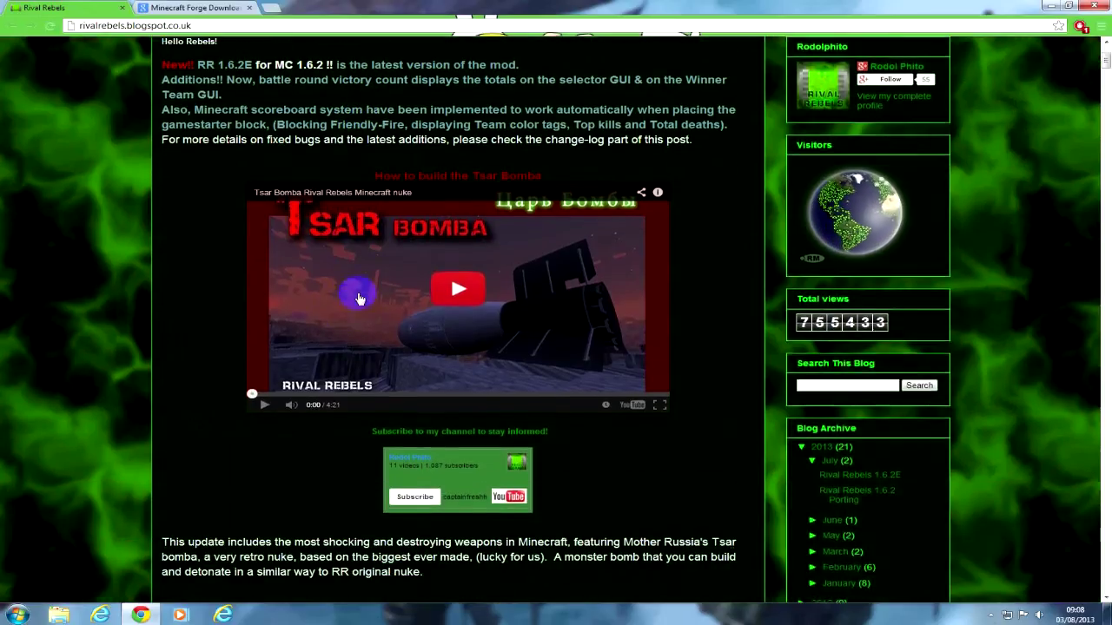
pyautogui.scroll(-1, 365, 295)
pyautogui.scroll(4, 382, 278)
pyautogui.scroll(-4, 434, 287)
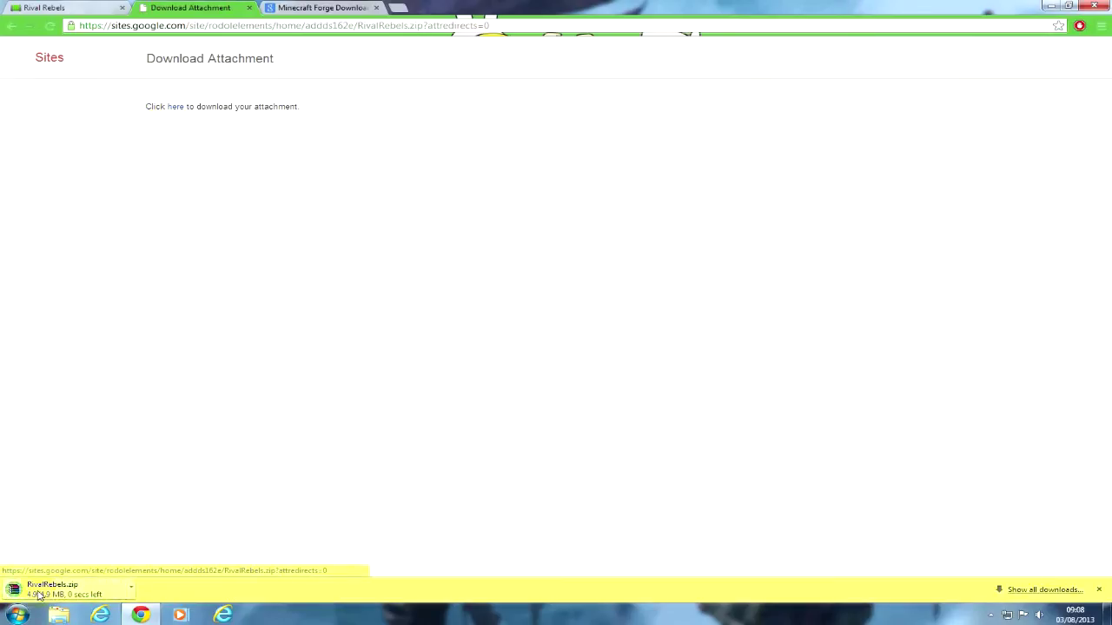
# Download the Minecraft Forge 1.6.2 installer and place both it and RivalRebels.zip on the desktop.
pyautogui.click(295, 6)
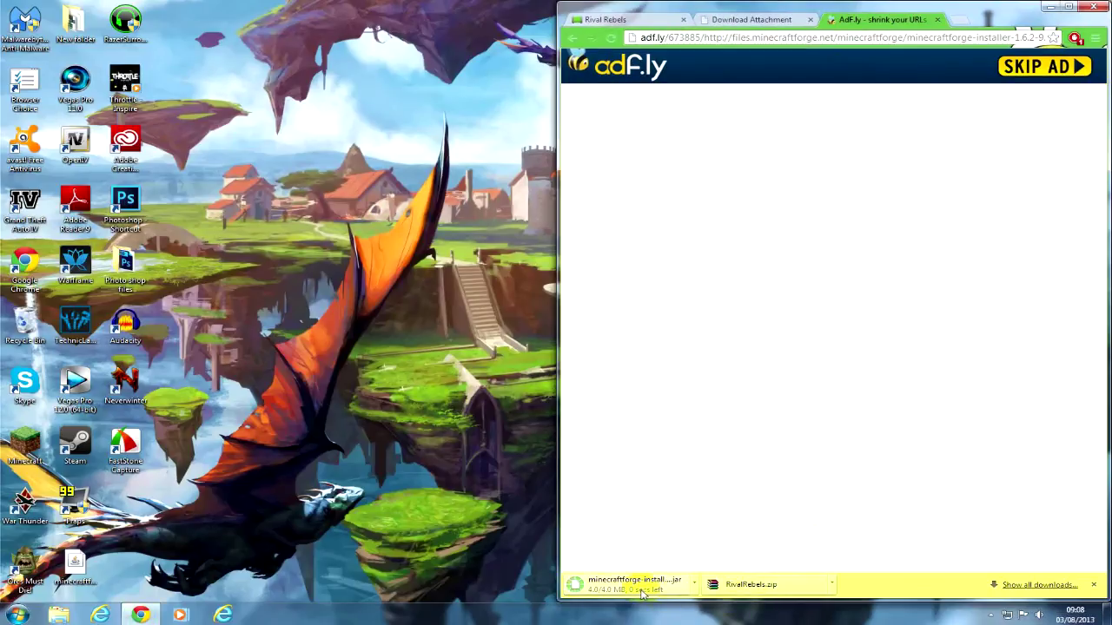
pyautogui.click(751, 584)
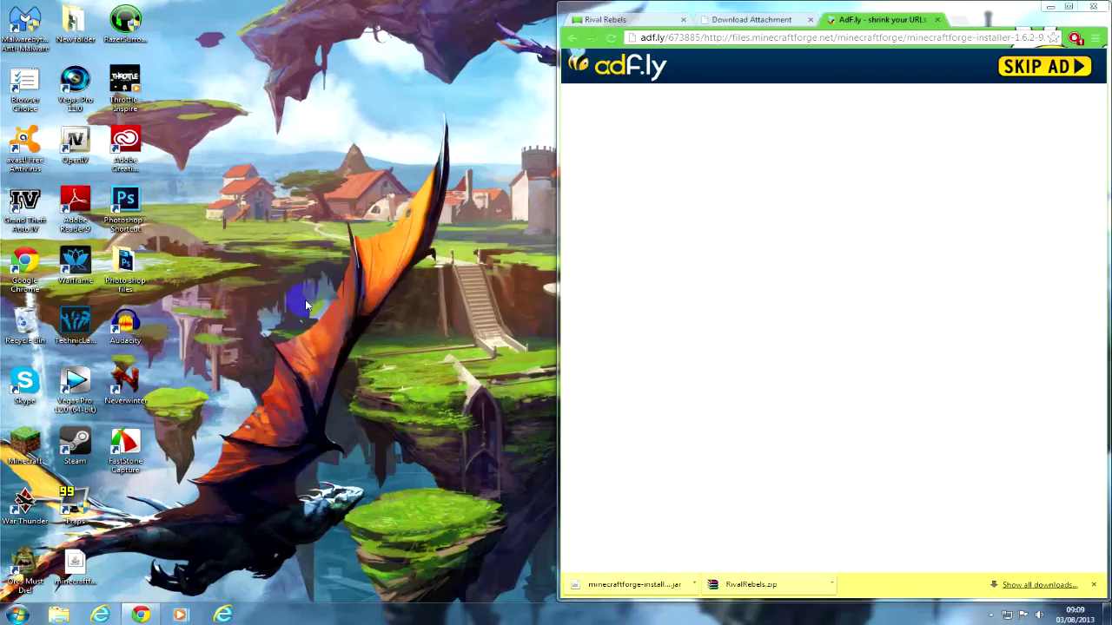
pyautogui.moveTo(305, 305); pyautogui.dragTo(304, 304)
pyautogui.moveTo(643, 586); pyautogui.dragTo(327, 325)
pyautogui.click(1052, 9)
pyautogui.moveTo(323, 323); pyautogui.dragTo(469, 265)
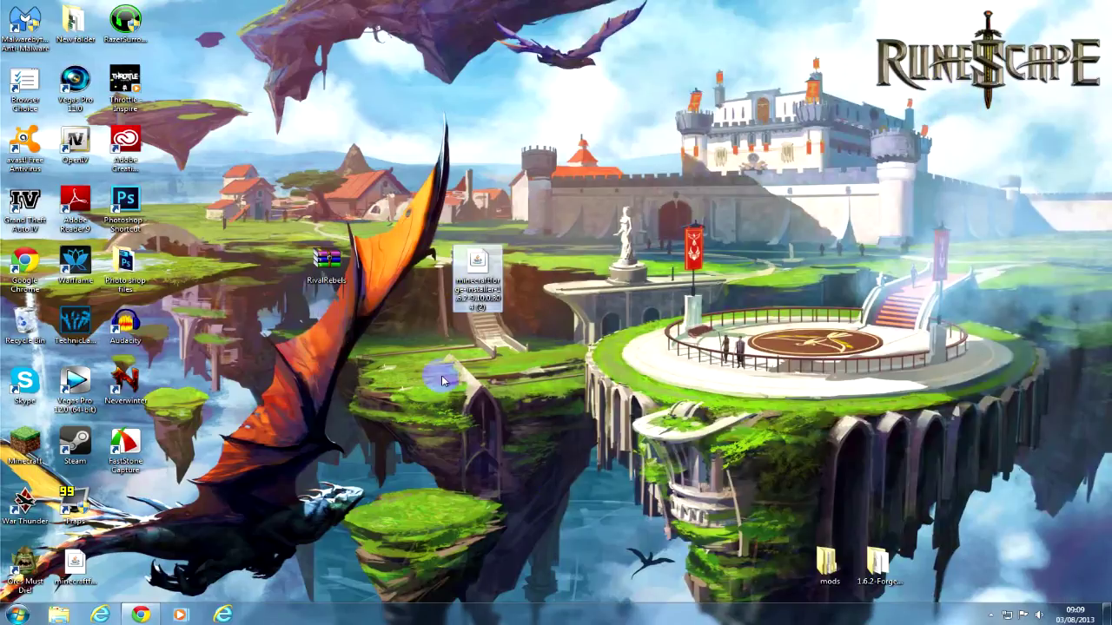
# Run the Minecraft Forge installer from the desktop with the Install client option and the .minecraft folder as target.
pyautogui.click(490, 264)
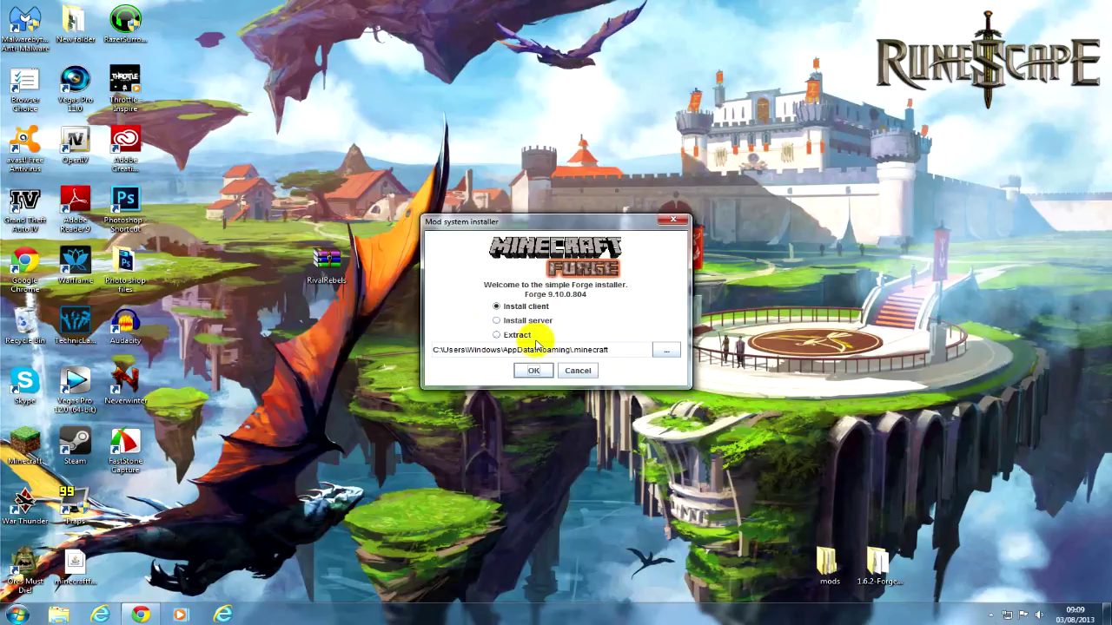
pyautogui.click(532, 371)
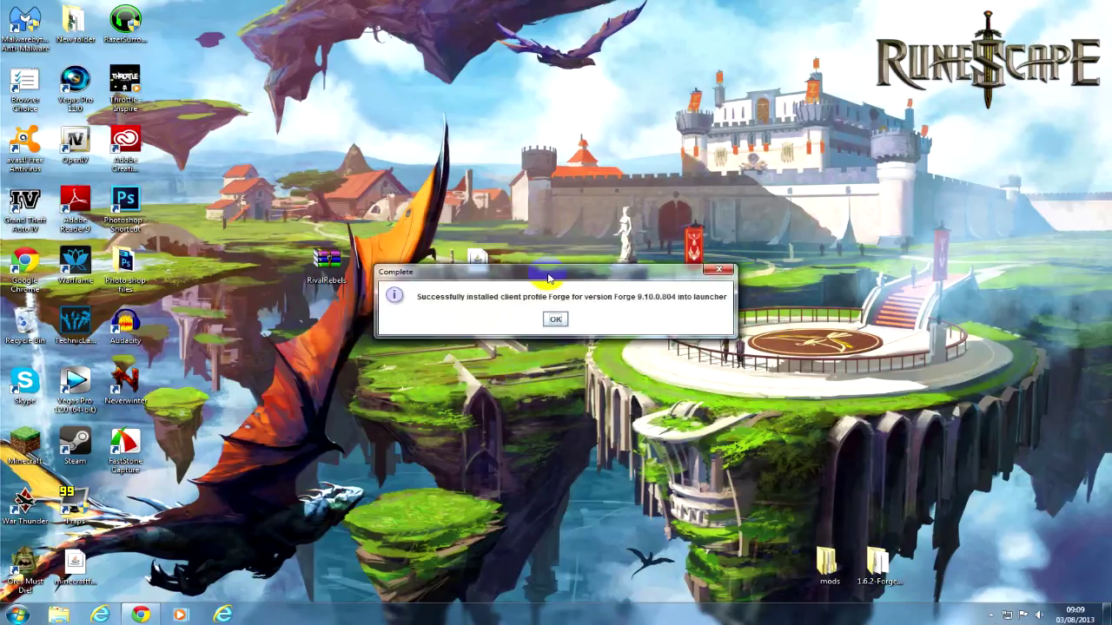
pyautogui.click(555, 320)
pyautogui.moveTo(473, 298); pyautogui.dragTo(574, 298)
# Find the Roaming folder with %appdata% and open the .minecraft folder inside it.
pyautogui.click(18, 615)
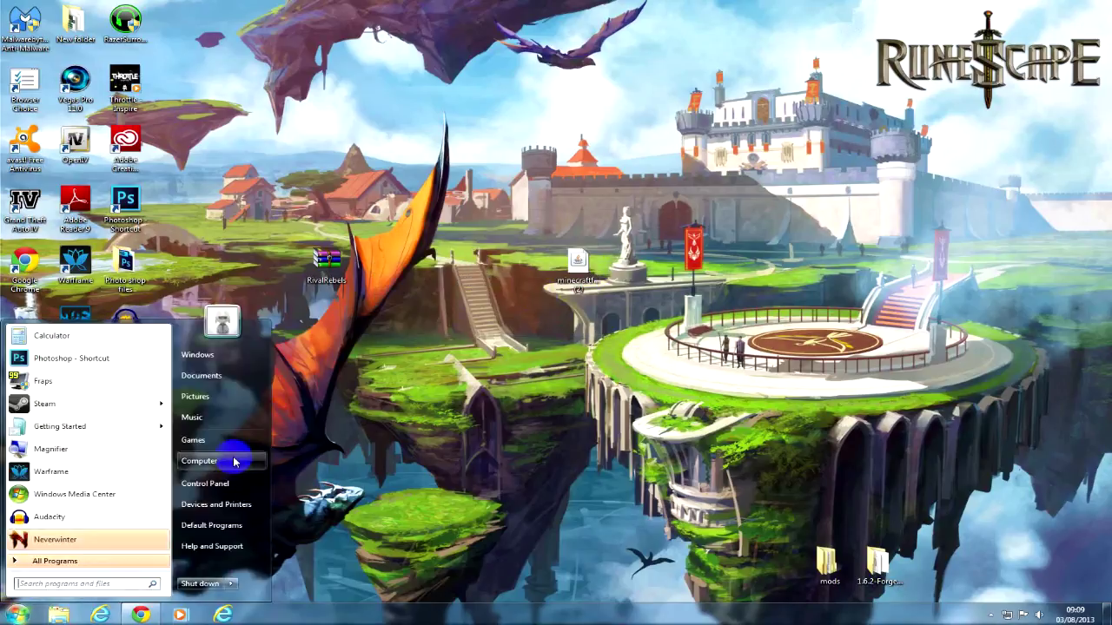
pyautogui.write('%')
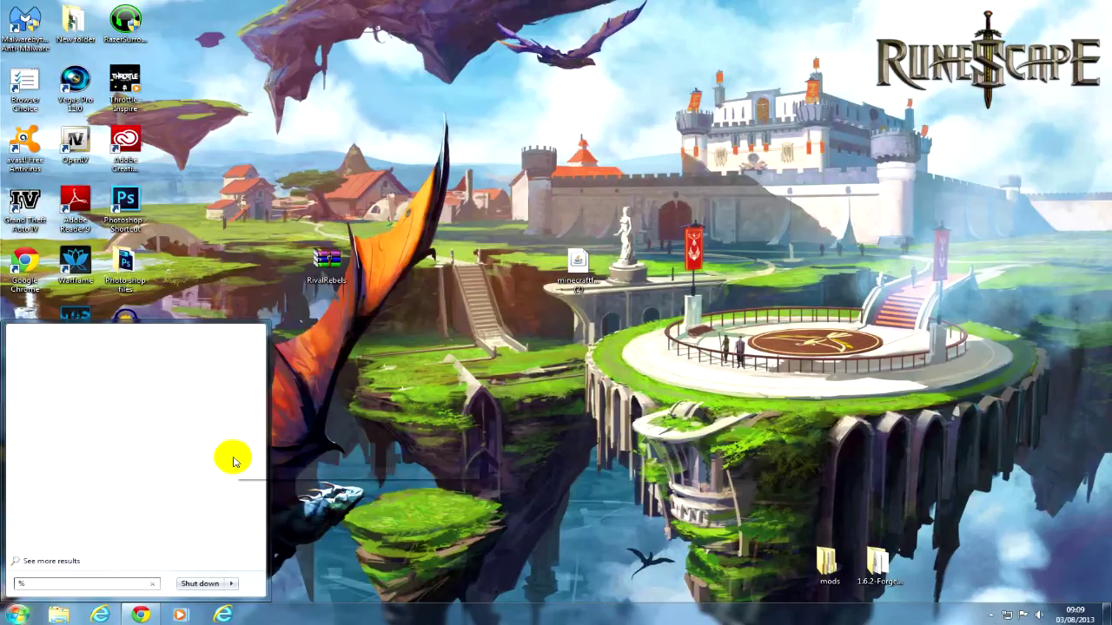
pyautogui.write('appdat')
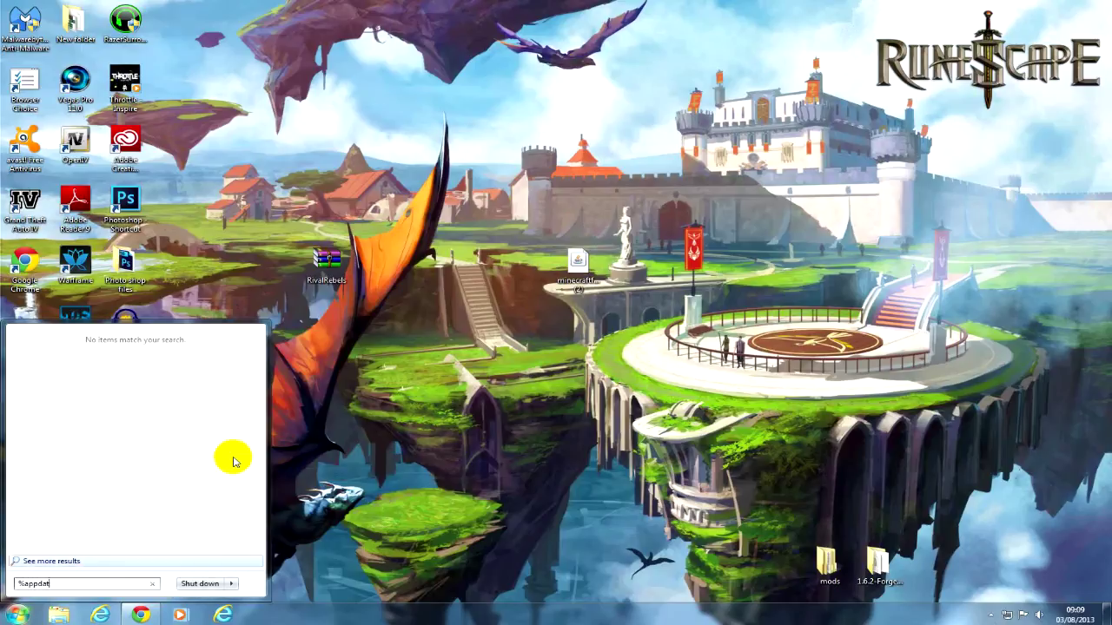
pyautogui.write('a%')
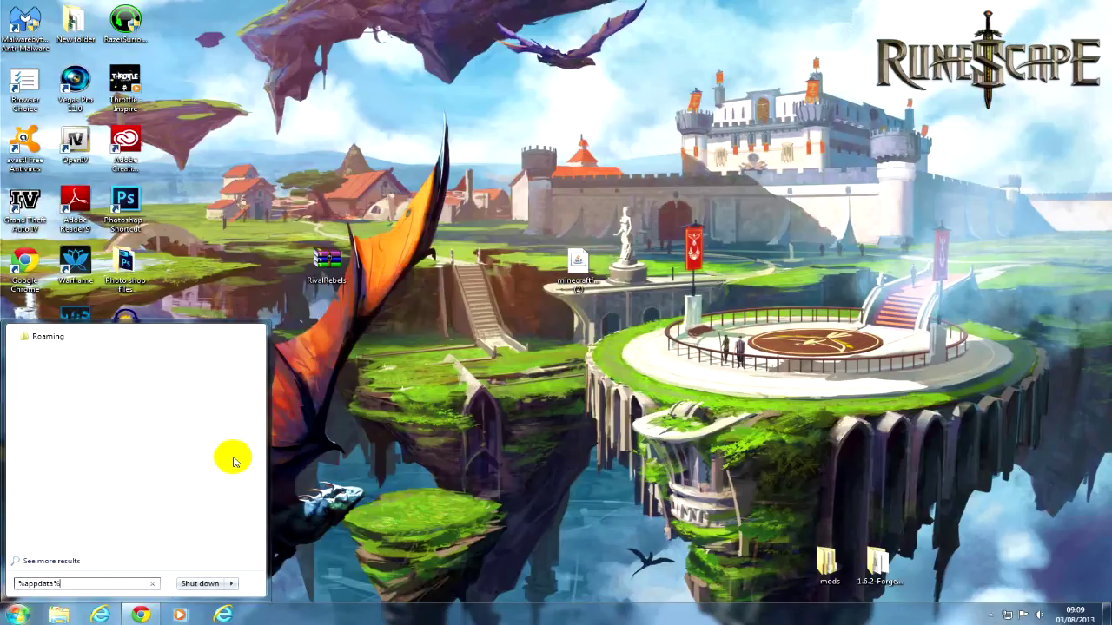
pyautogui.click(144, 335)
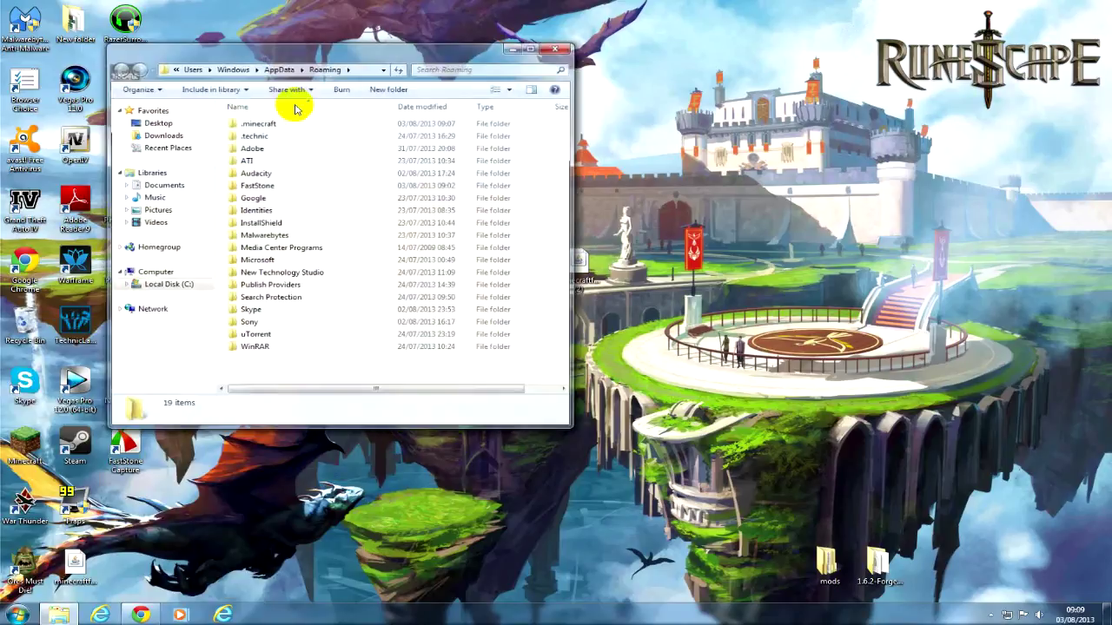
pyautogui.doubleClick(248, 123)
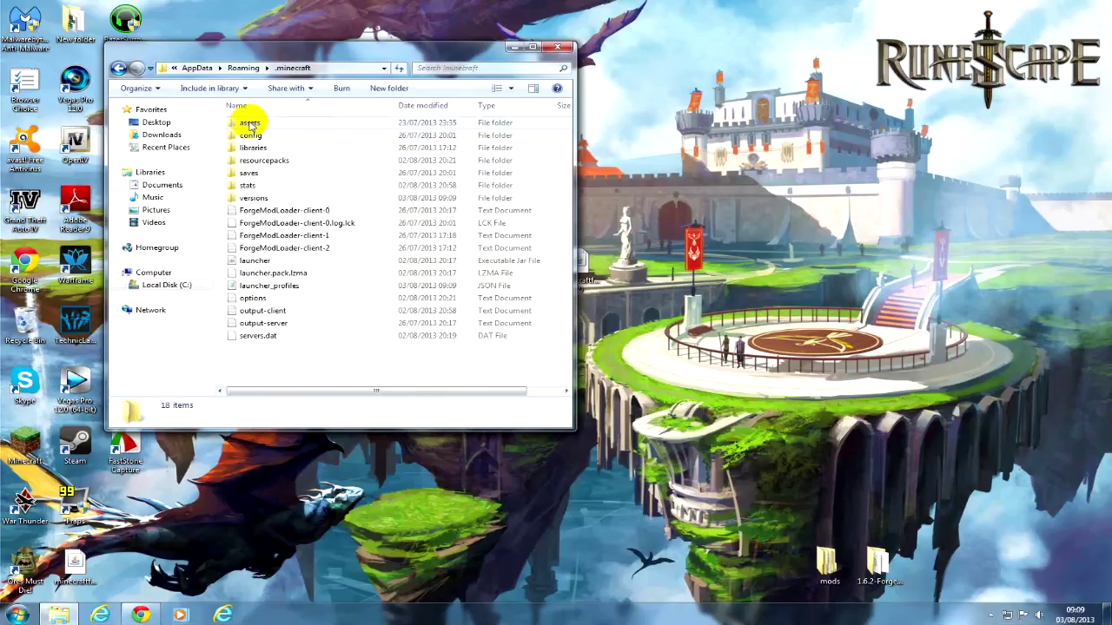
# Check the contents of the 1.6.2-Forge9.10.0.804 folder inside the versions folder, and minimize the folder window.
pyautogui.doubleClick(257, 198)
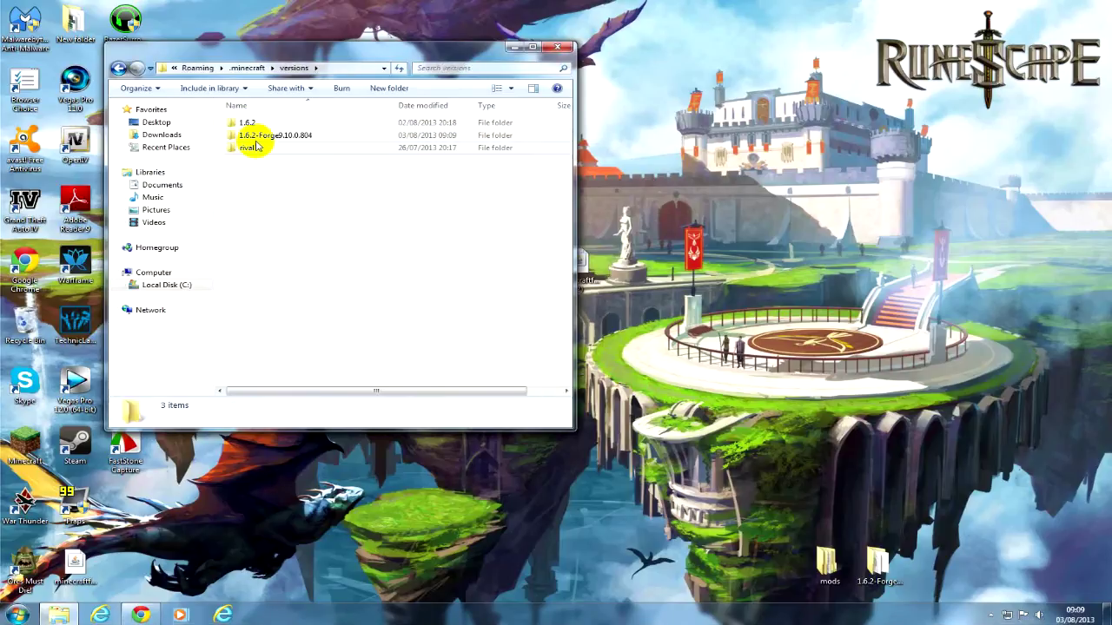
pyautogui.click(291, 146)
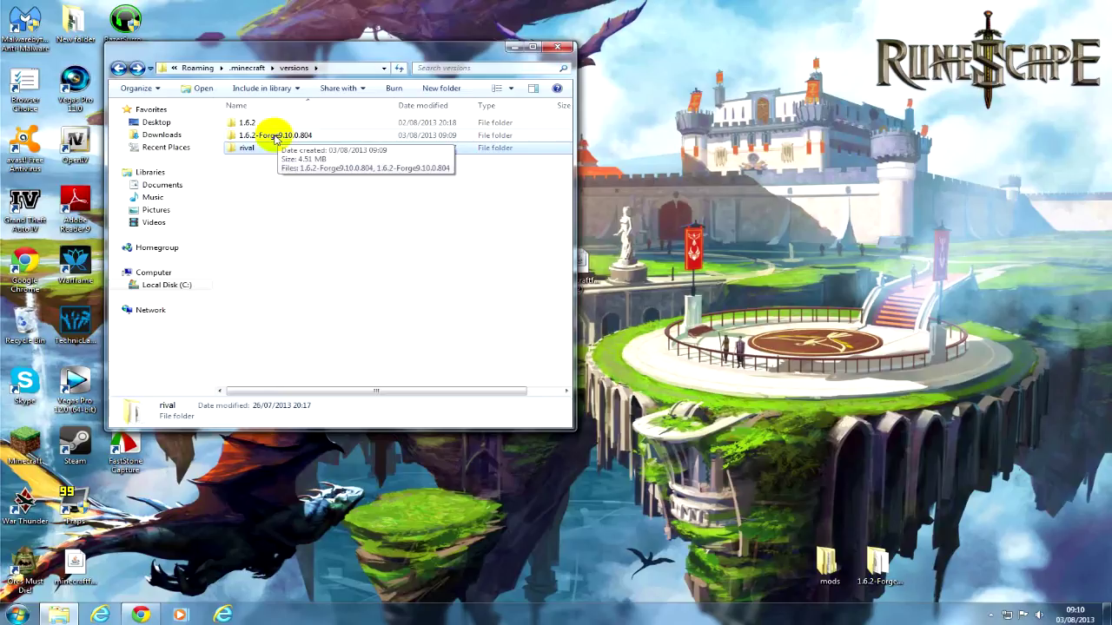
pyautogui.doubleClick(275, 135)
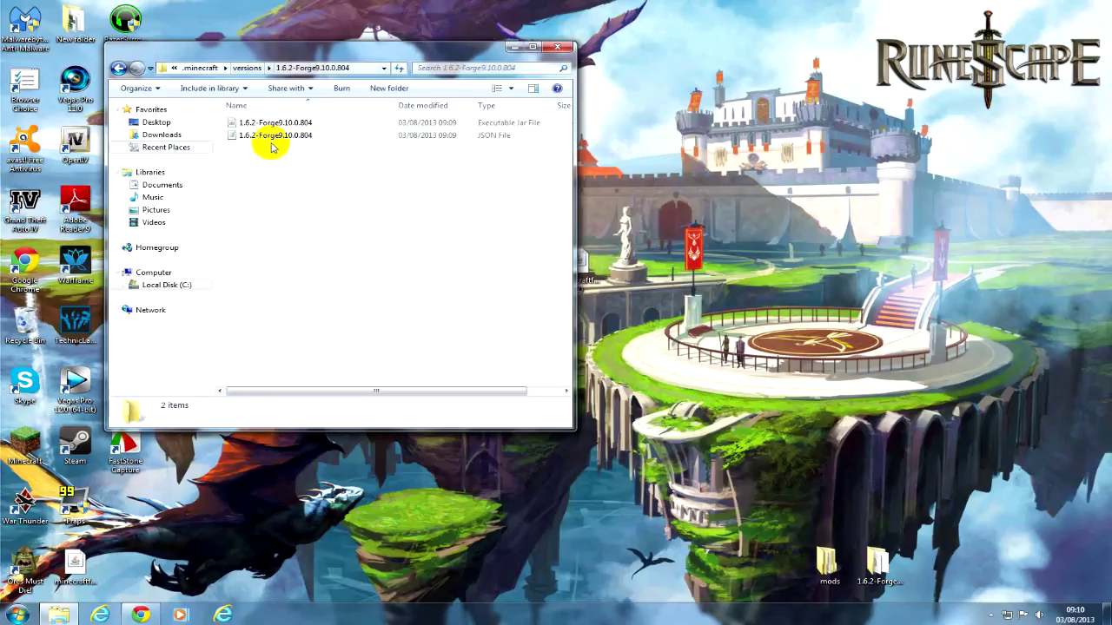
pyautogui.press('BackSpace')
pyautogui.click(515, 49)
# Start the Minecraft Launcher from the desktop and select the Forge profile.
pyautogui.doubleClick(26, 443)
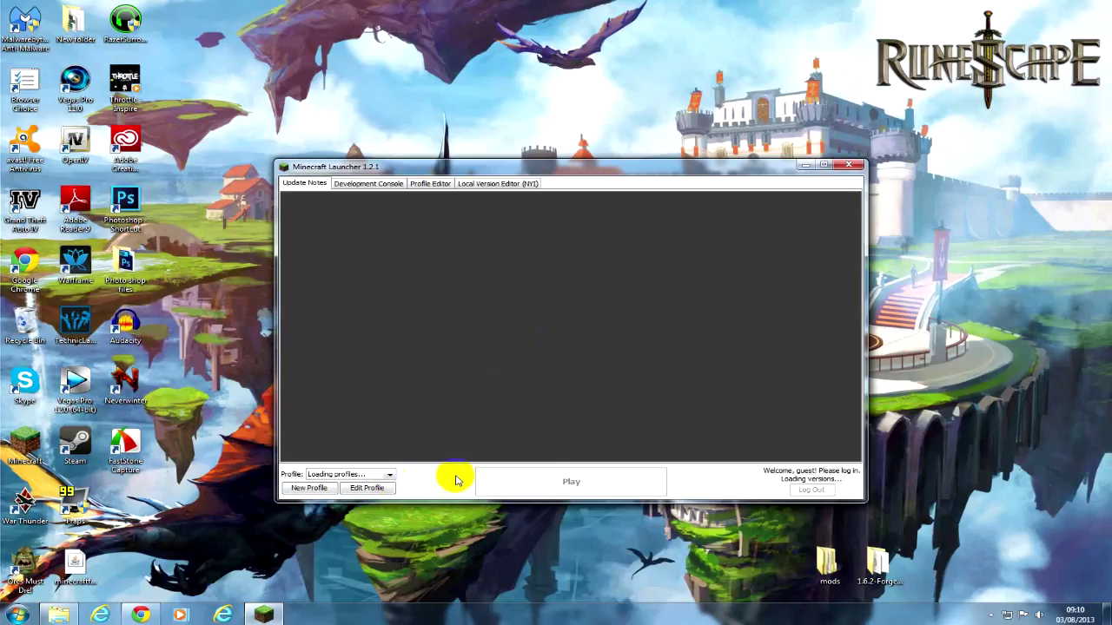
pyautogui.click(384, 482)
pyautogui.click(390, 476)
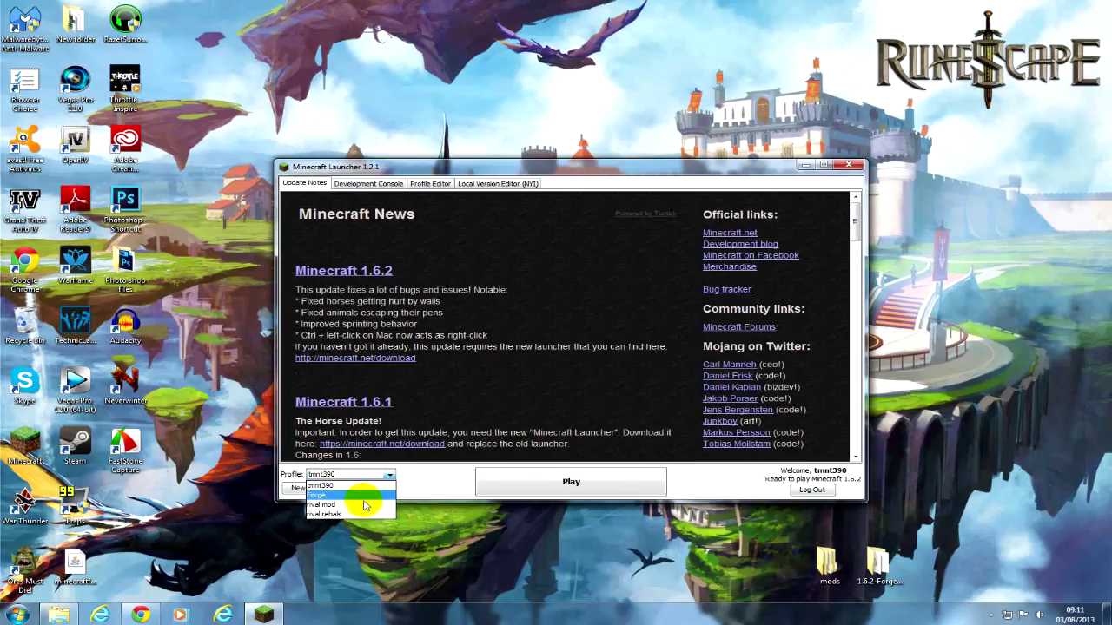
pyautogui.click(358, 496)
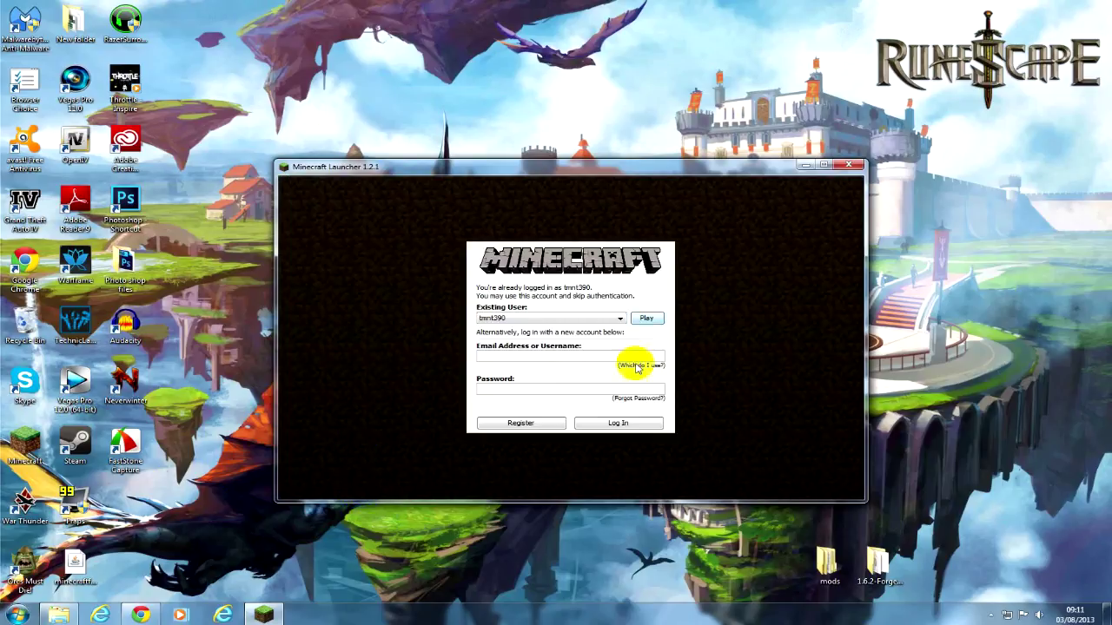
# Continue into the launcher with the existing user account instead of a new login.
pyautogui.click(600, 424)
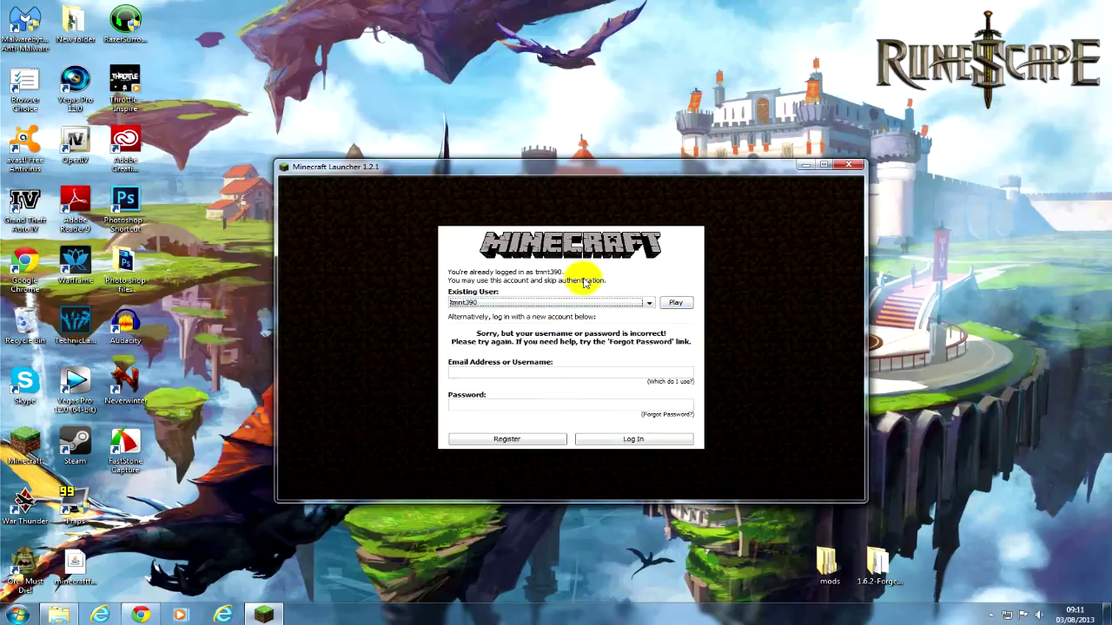
pyautogui.click(643, 303)
pyautogui.click(641, 313)
pyautogui.click(674, 302)
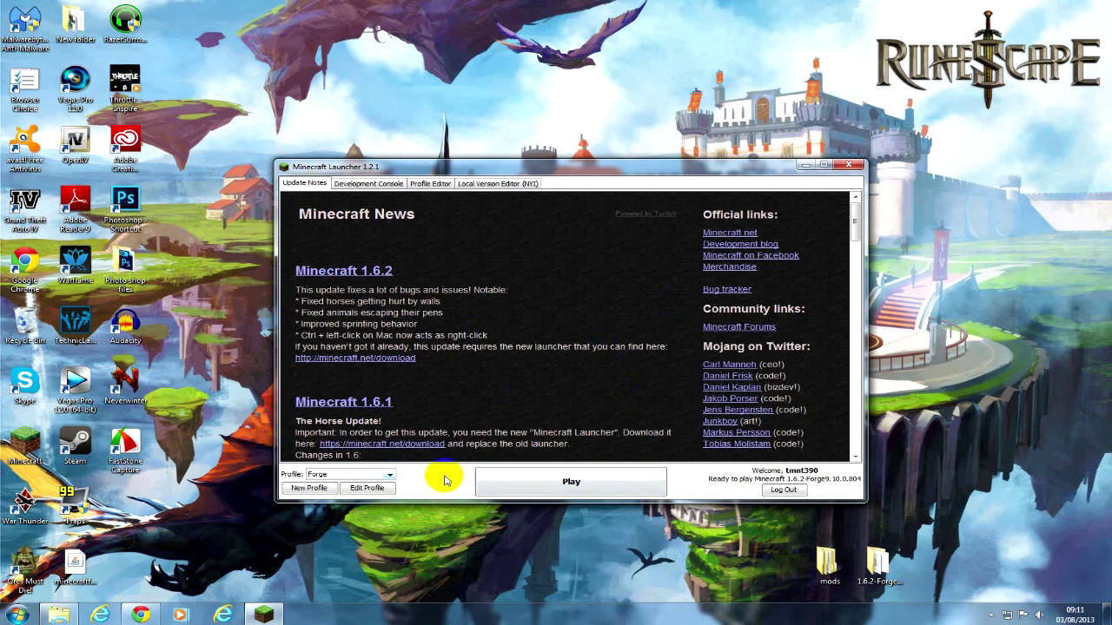
# Launch Minecraft once with the Forge profile, view its mod list and close the game.
pyautogui.click(496, 483)
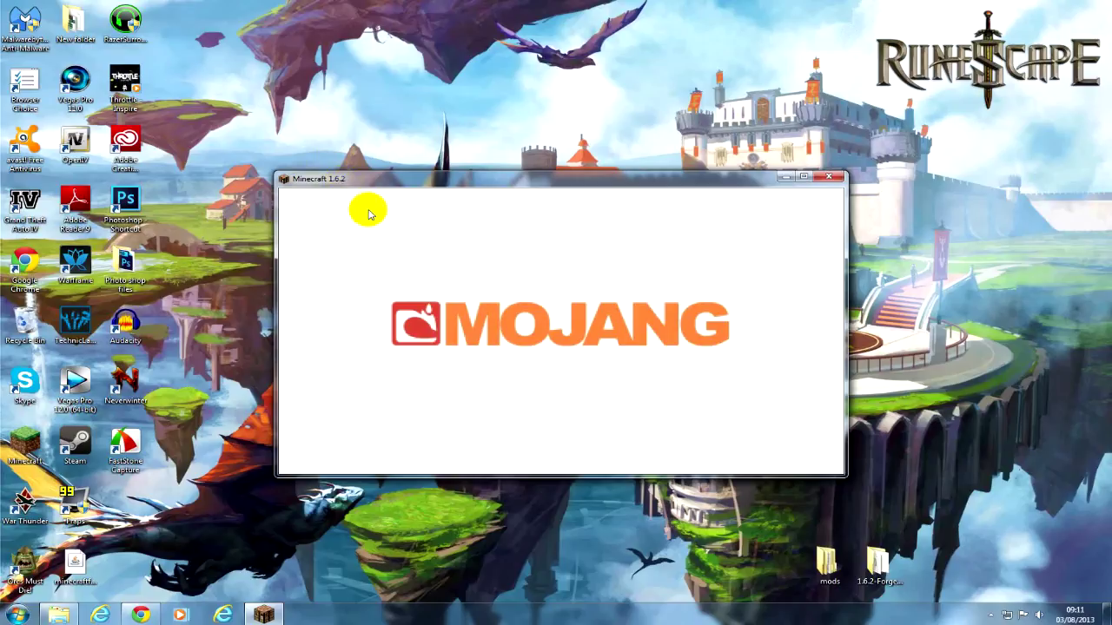
pyautogui.click(513, 388)
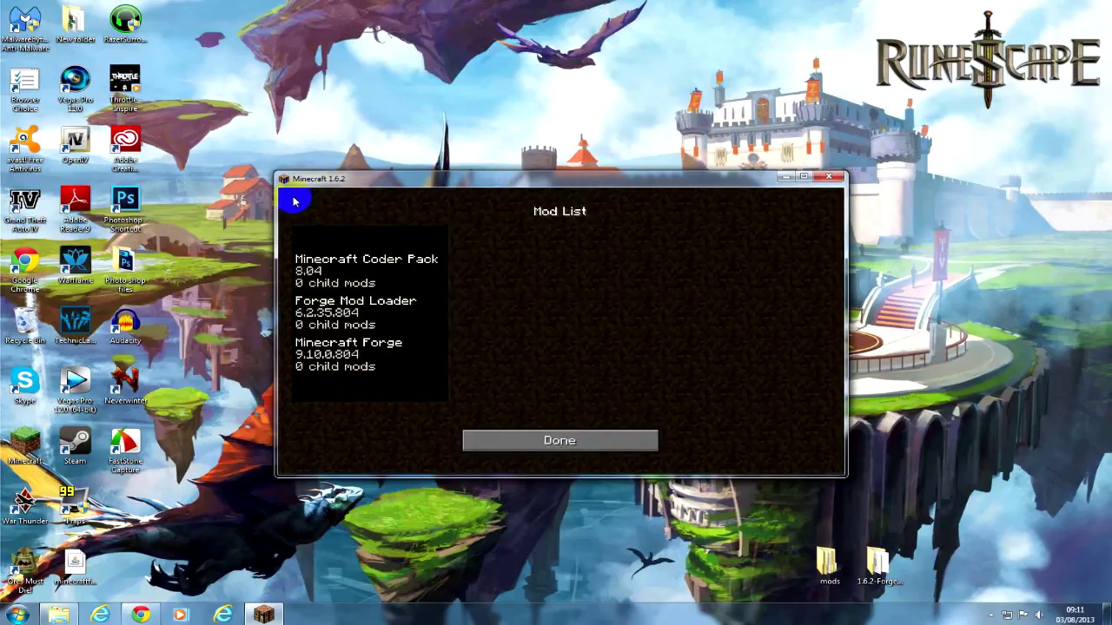
pyautogui.click(499, 442)
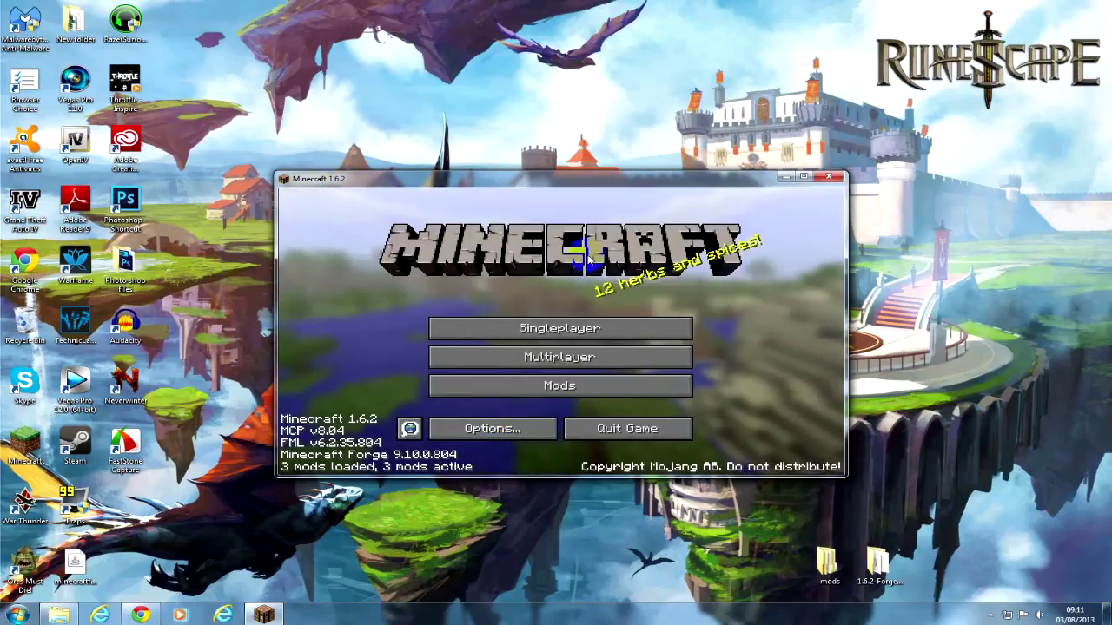
pyautogui.click(827, 177)
# Move the RivalRebels archive from the desktop into the mods folder in .minecraft and close the folder window.
pyautogui.click(68, 615)
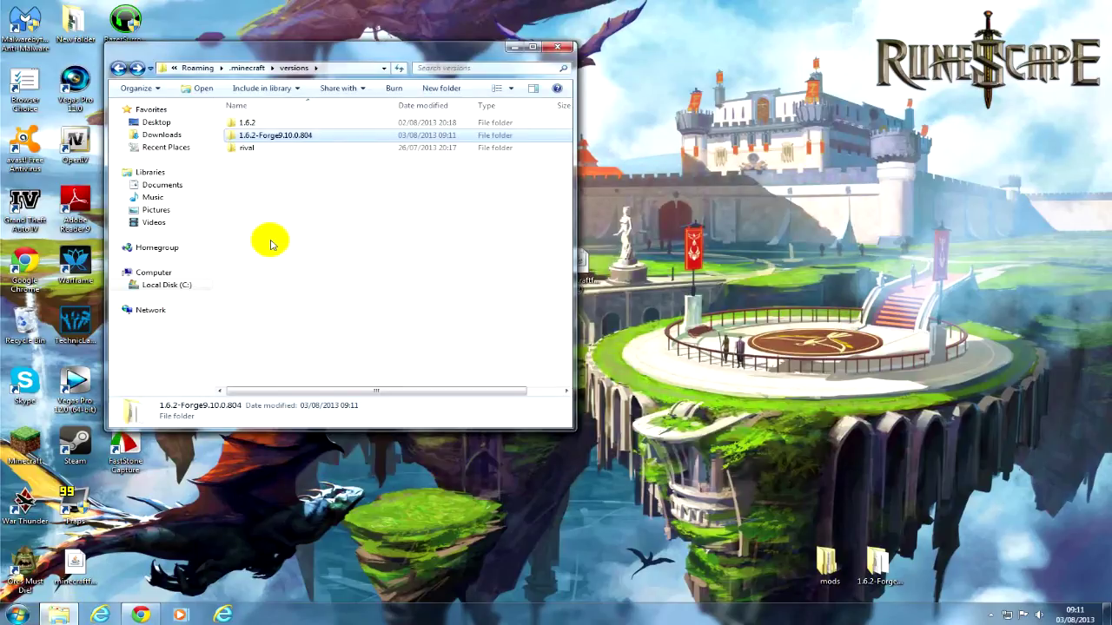
pyautogui.press('BackSpace')
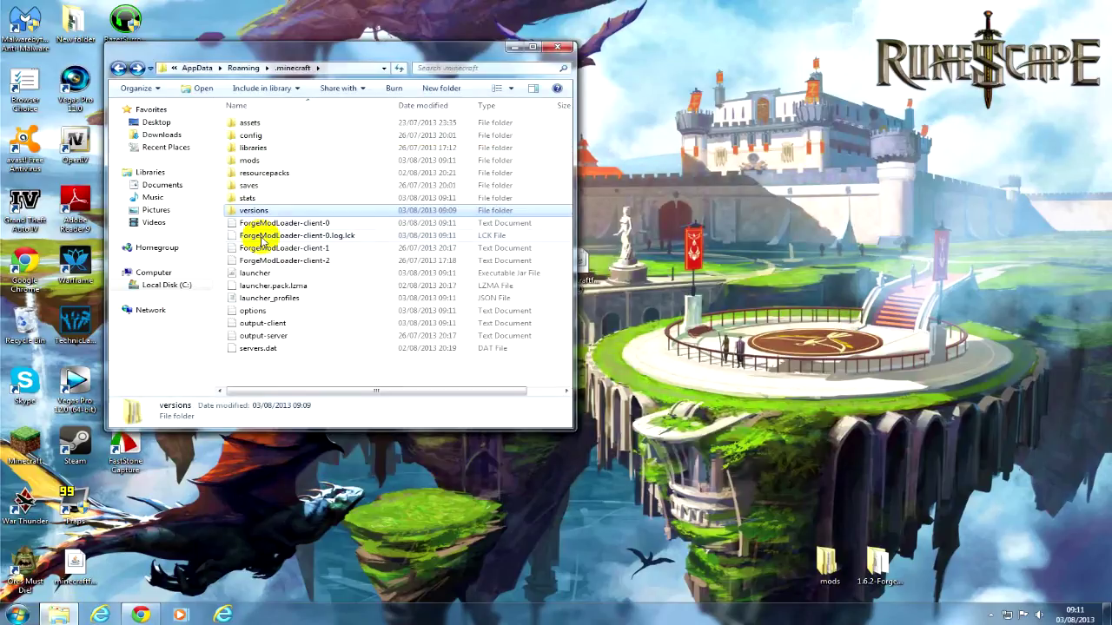
pyautogui.doubleClick(263, 162)
pyautogui.press('BackSpace')
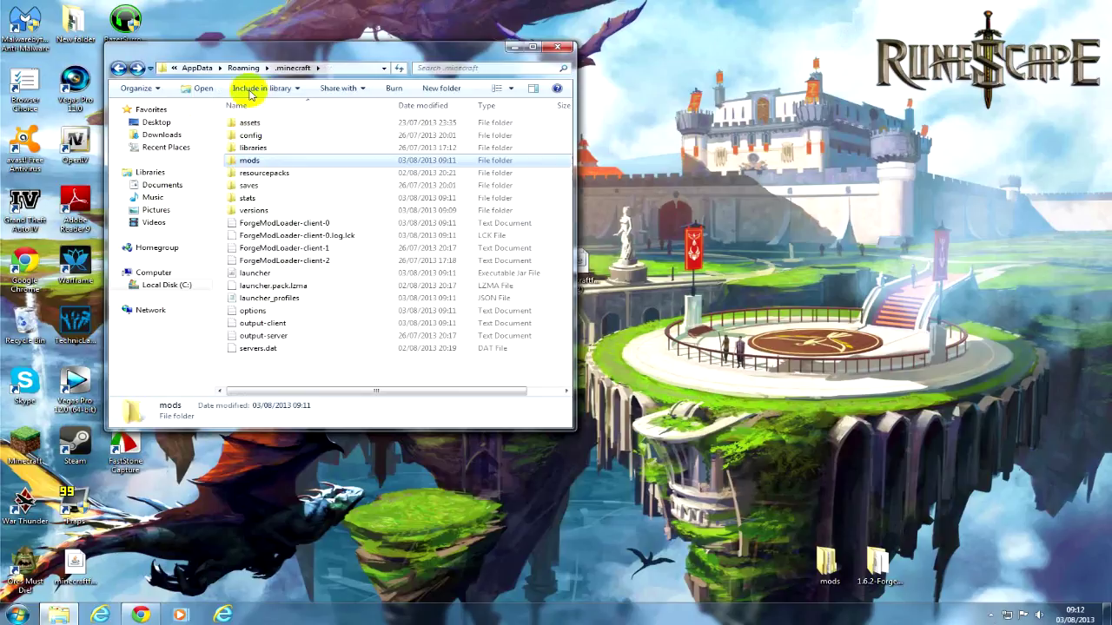
pyautogui.doubleClick(251, 162)
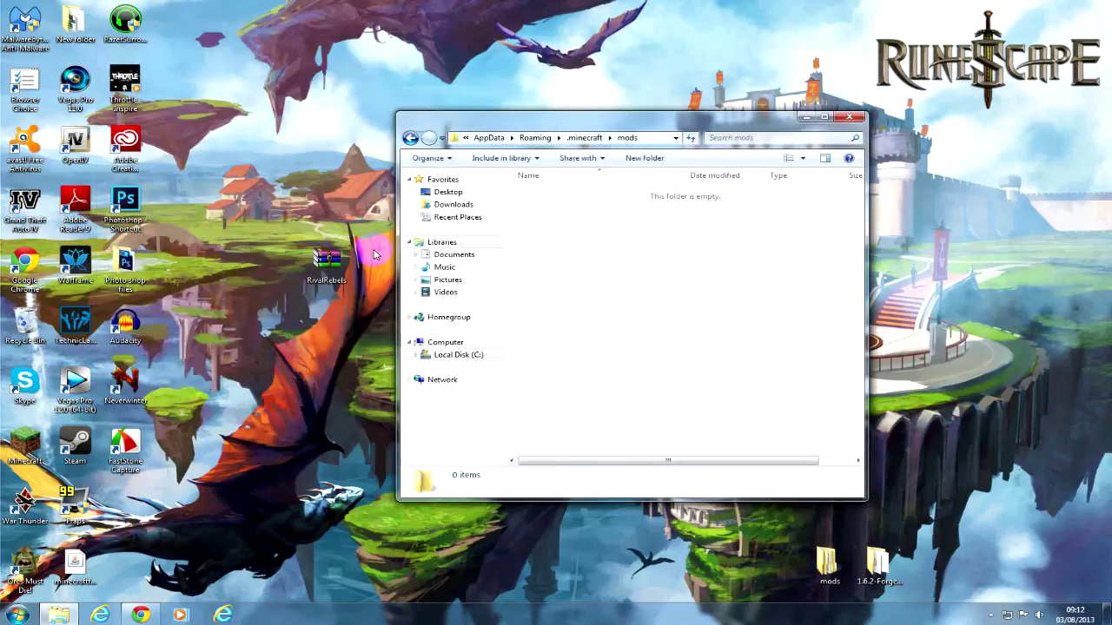
pyautogui.moveTo(606, 246); pyautogui.dragTo(608, 249)
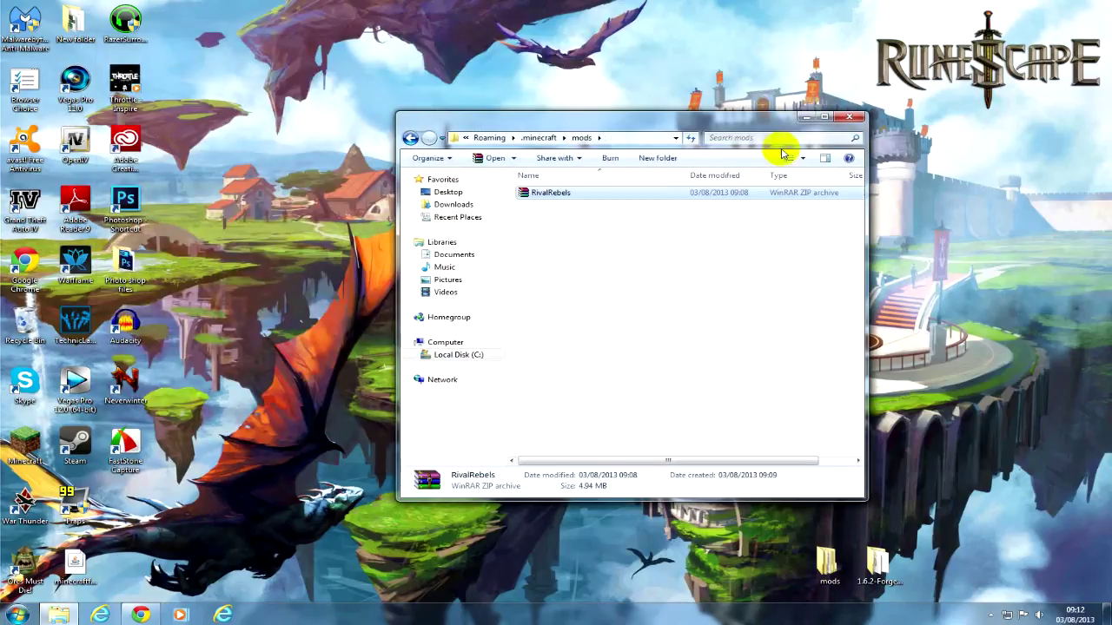
pyautogui.click(851, 118)
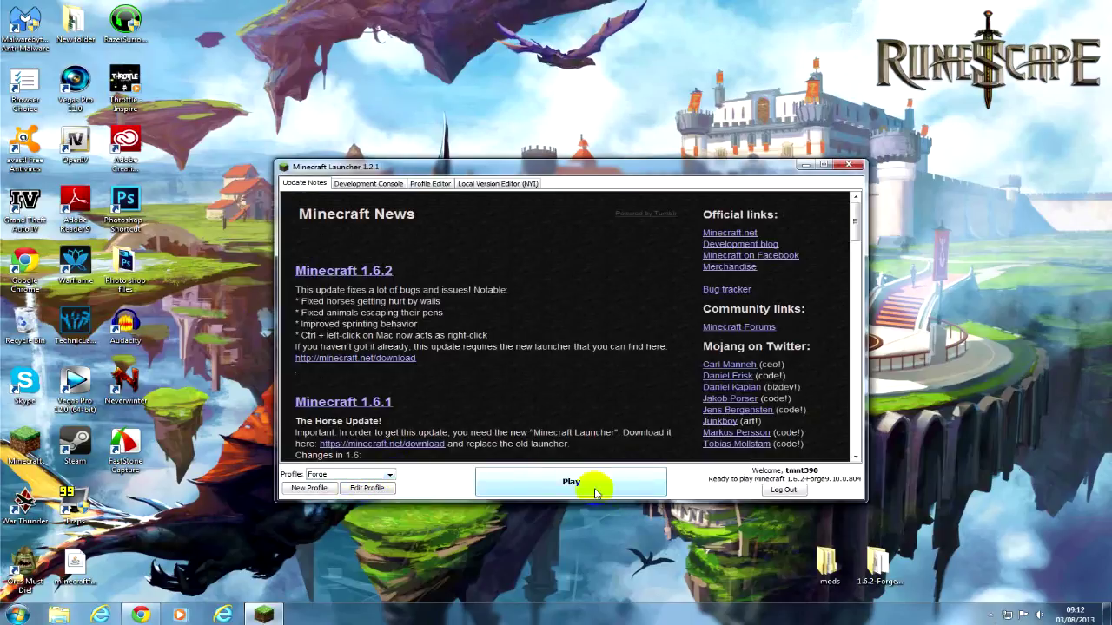
# Launch Minecraft again with the Forge profile, check the mod list for RivalRebels and maximize the game window.
pyautogui.click(523, 483)
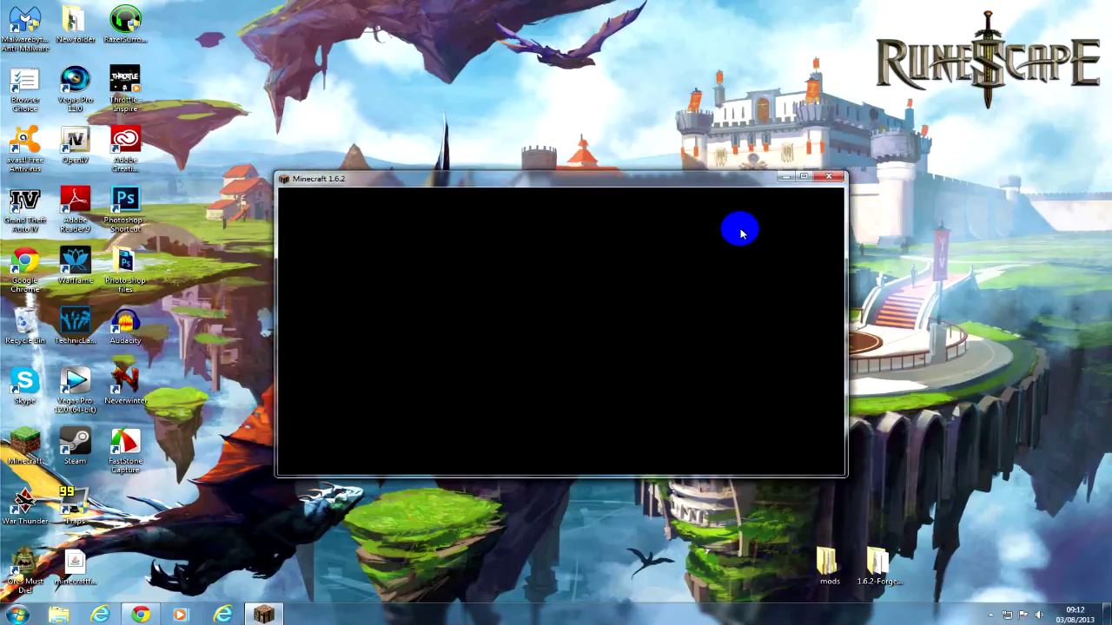
pyautogui.click(487, 383)
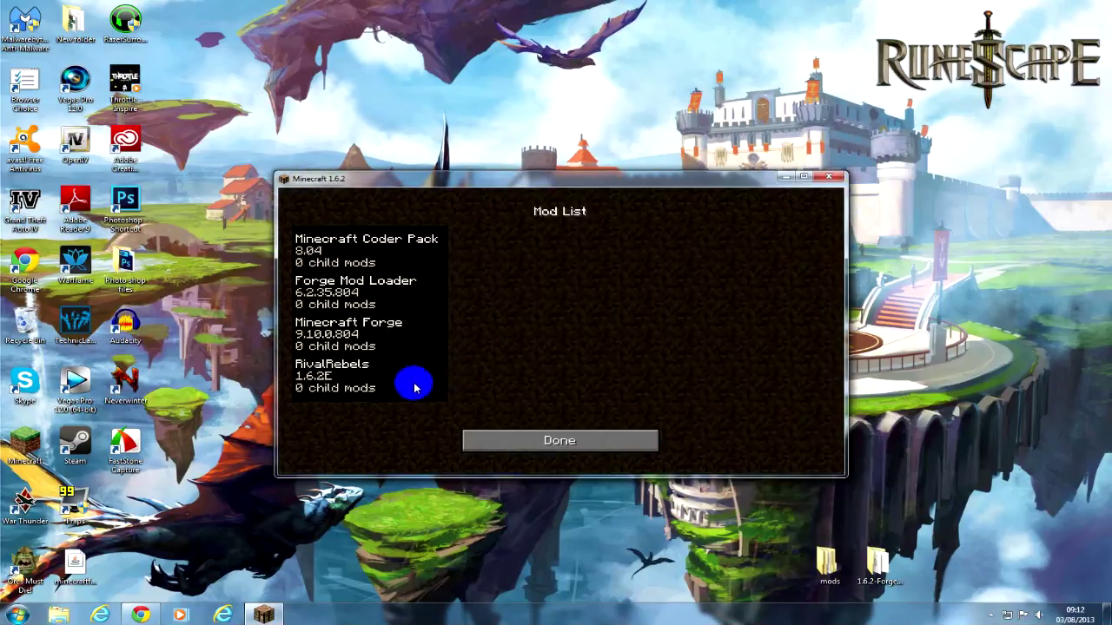
pyautogui.click(525, 434)
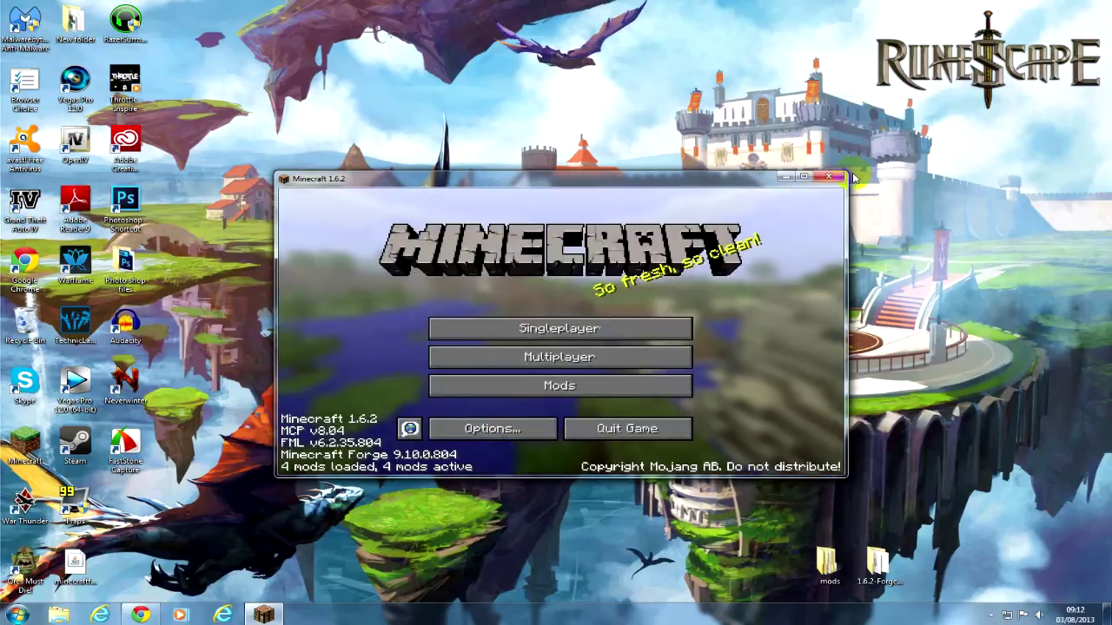
pyautogui.click(804, 177)
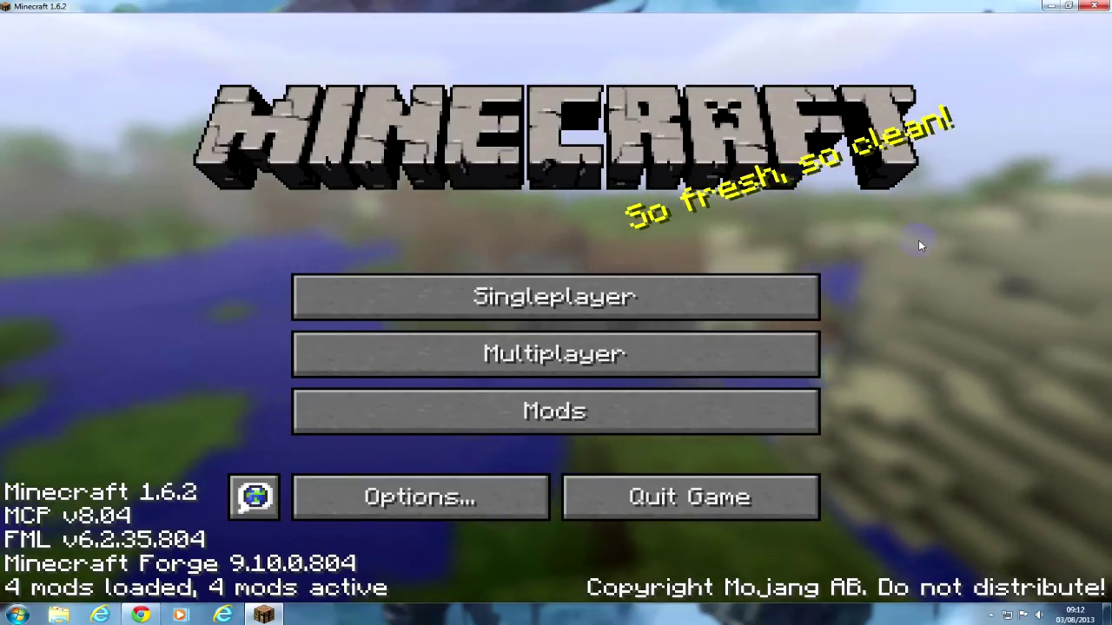